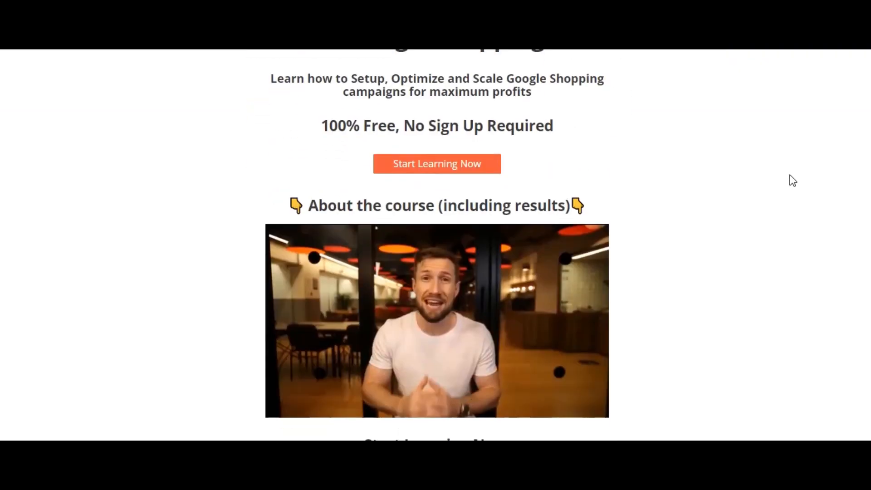
scroll(792, 180, "down", 8)
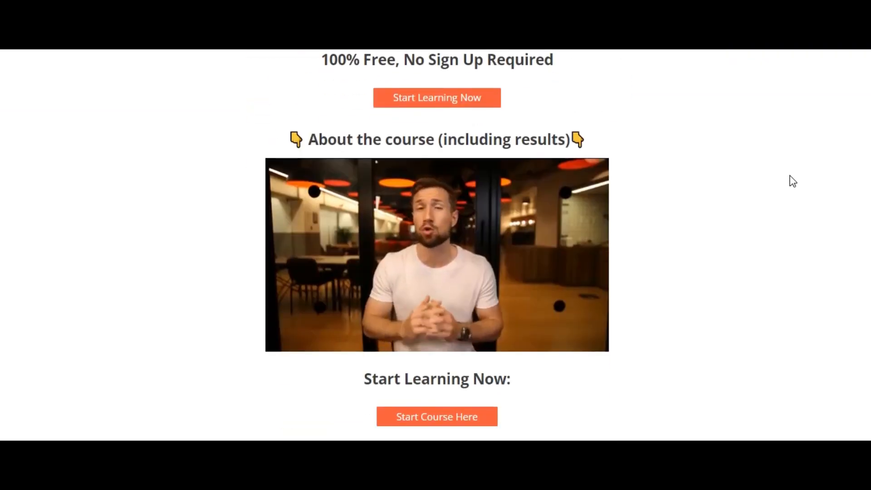
scroll(781, 189, "down", 7)
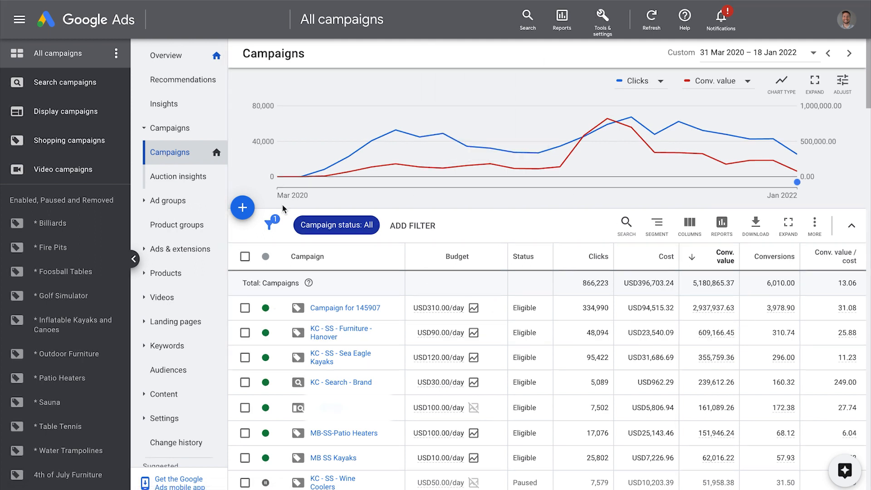
Start a new campaign without a goal's guidance and choose Shopping as the campaign type.
left_click(243, 211)
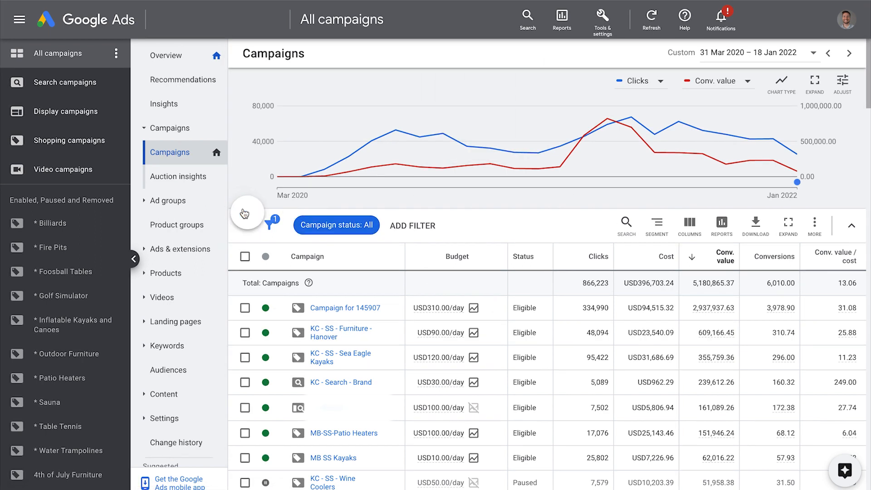
left_click(280, 220)
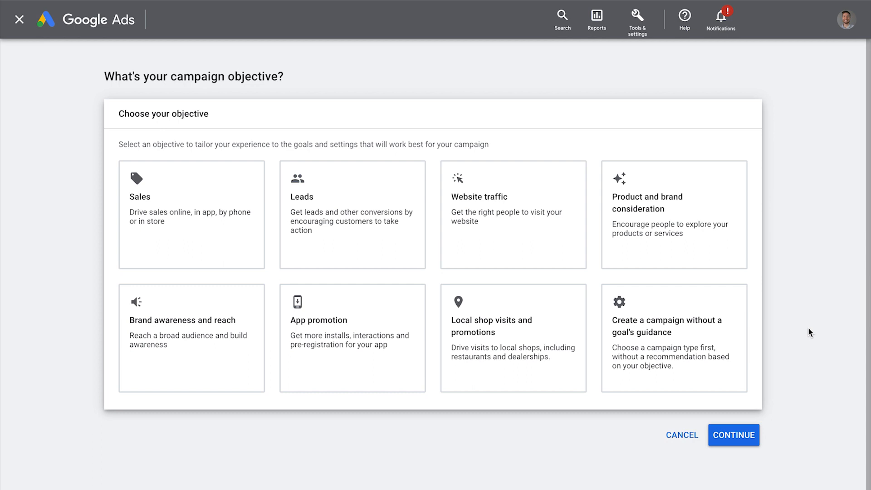
left_click(684, 336)
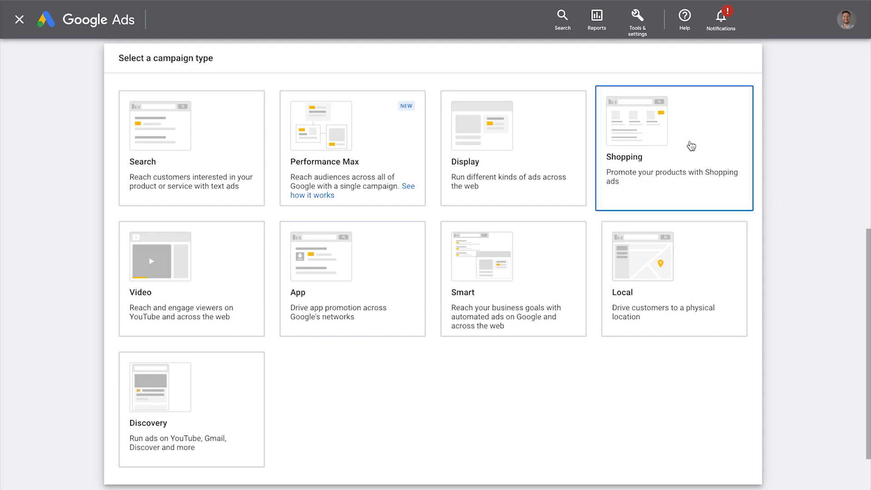
left_click(688, 144)
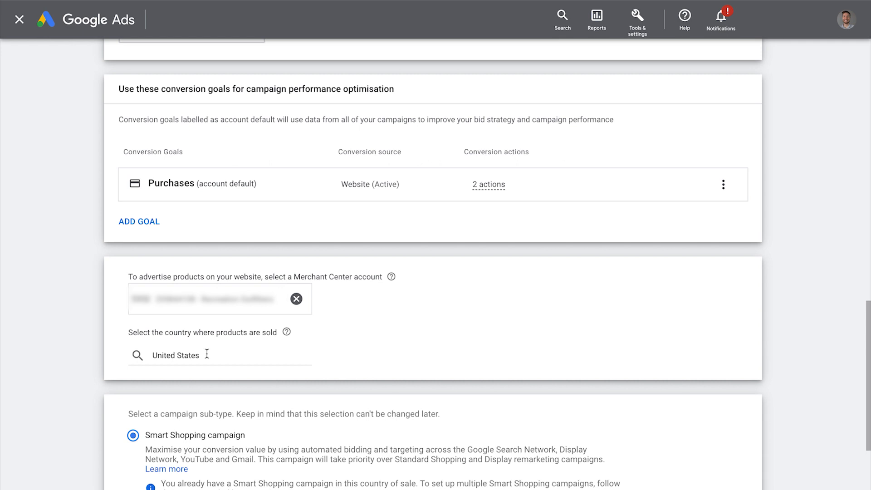
Choose the Standard Shopping campaign sub-type and continue to the campaign settings.
scroll(430, 306, "down", 3)
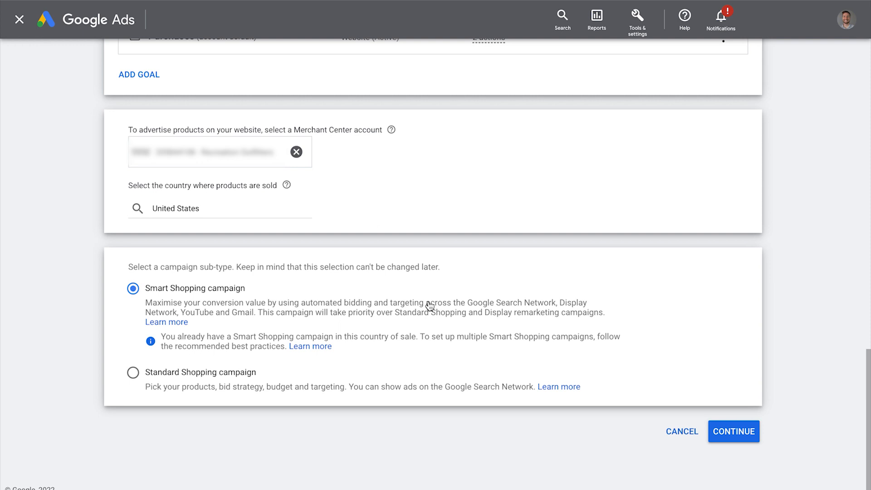
left_click(176, 379)
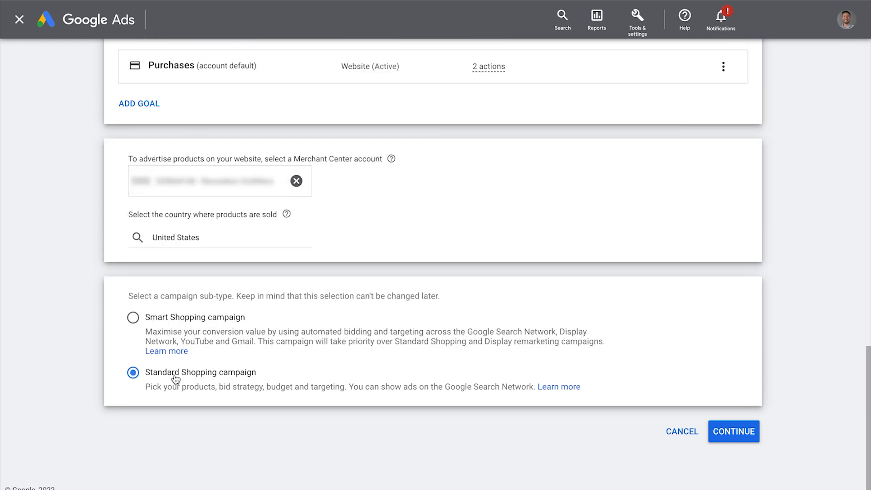
left_click(748, 433)
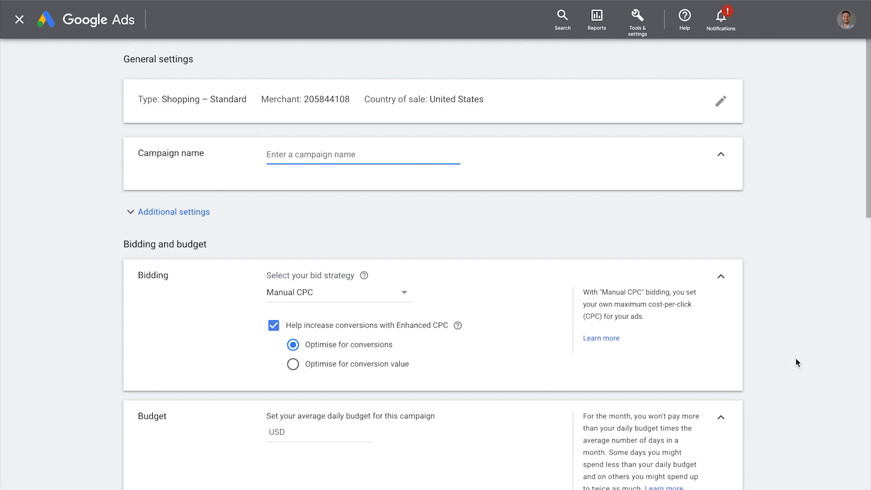
Name the campaign "SB - Shopping - Men's Wallets".
type("SB")
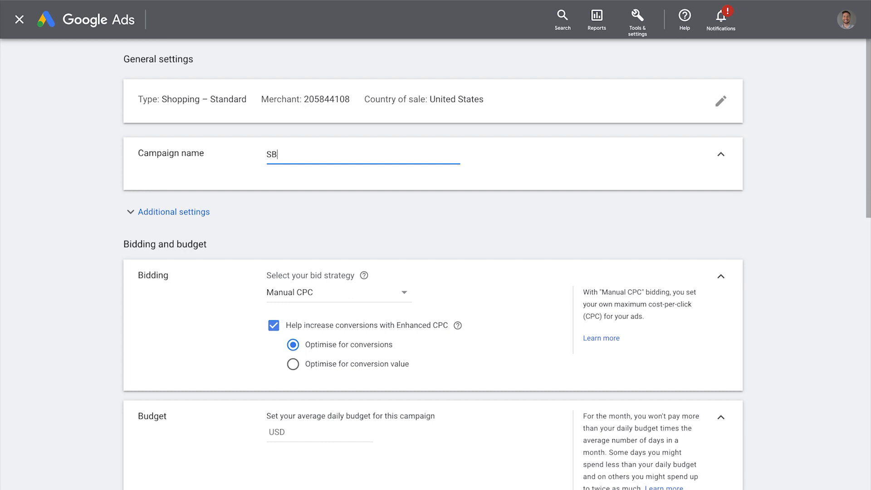
type(" - Shopping - Men's Wallets")
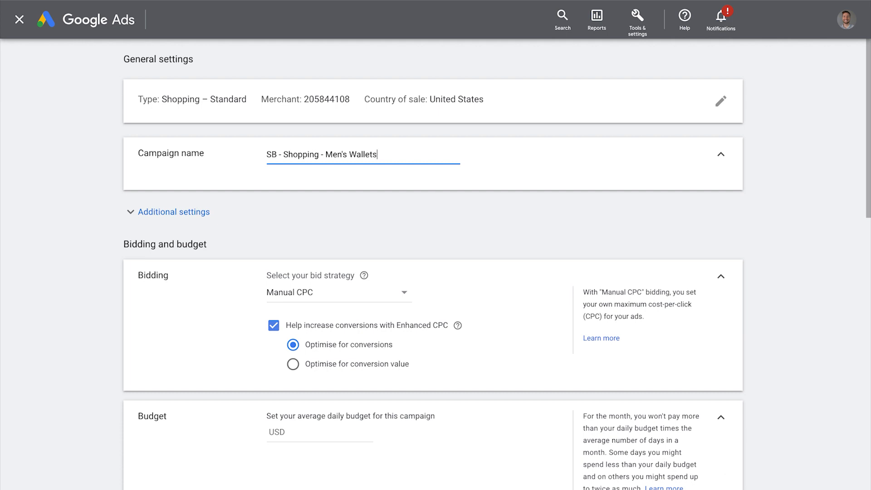
In the additional settings, try an inventory filter for products whose Custom label 0 is "adwords robot feed".
left_click(174, 212)
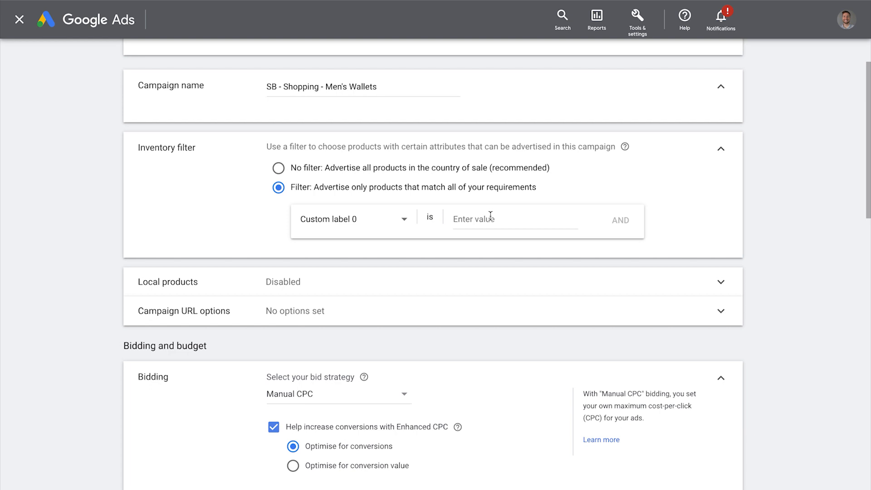
left_click(490, 215)
left_click(507, 268)
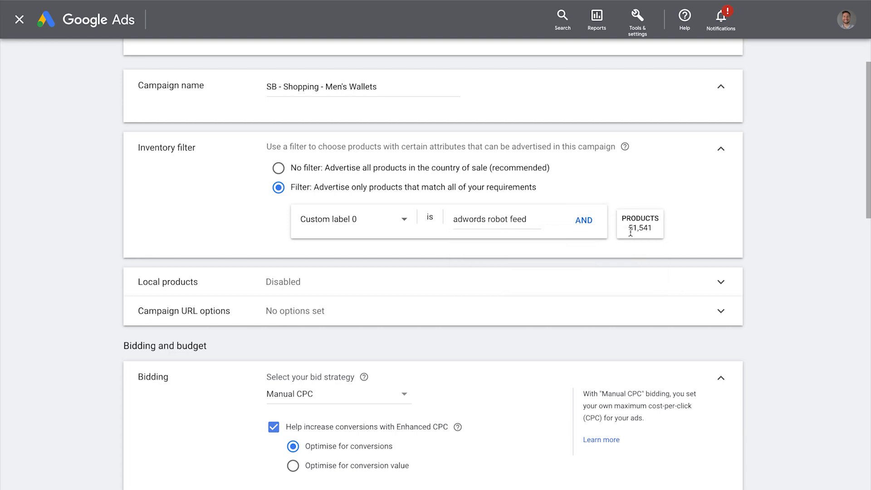
left_click(585, 221)
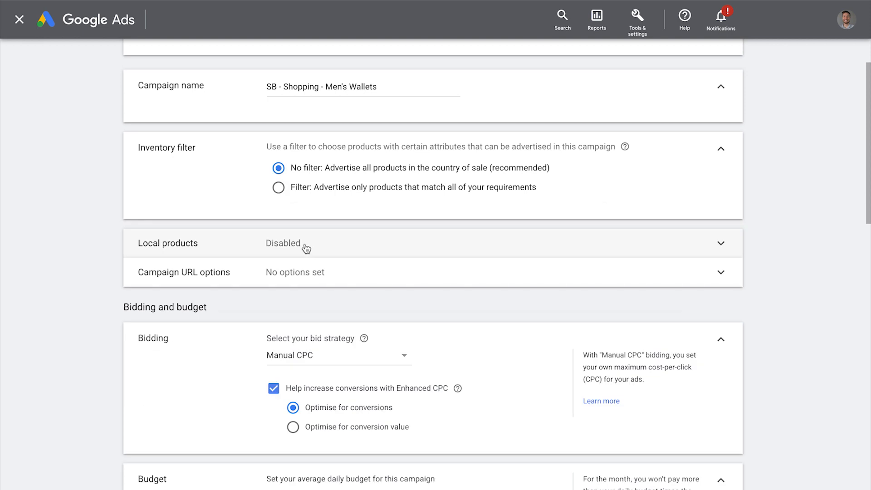
Open the local products and campaign URL options to review their settings.
left_click(354, 245)
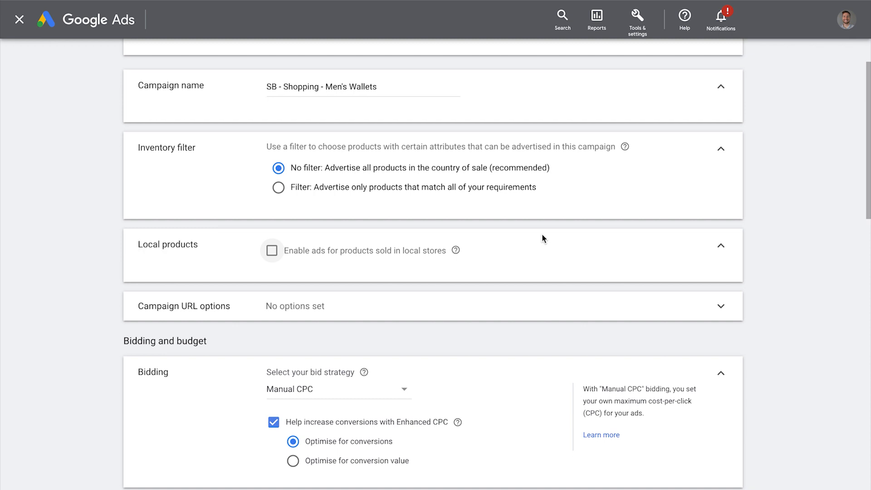
left_click(332, 308)
scroll(545, 333, "down", 3)
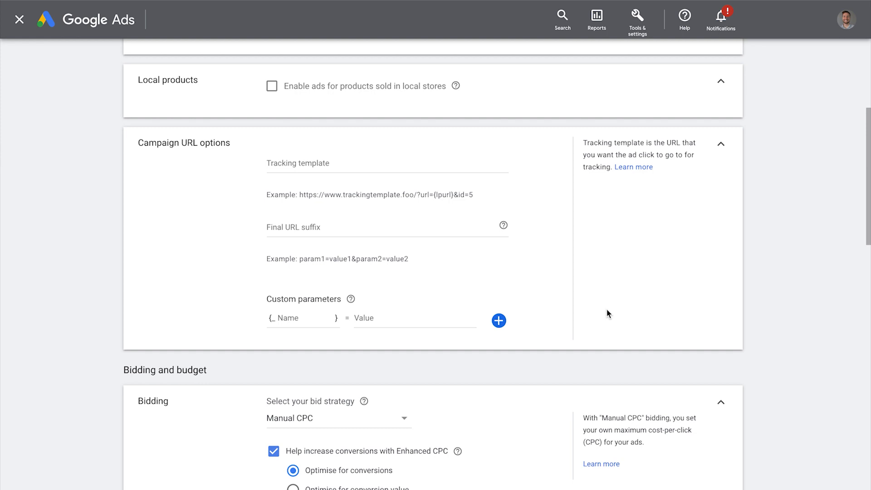
Choose Manual CPC as the bid strategy and set Enhanced CPC to optimise for conversion value.
scroll(276, 193, "down", 4)
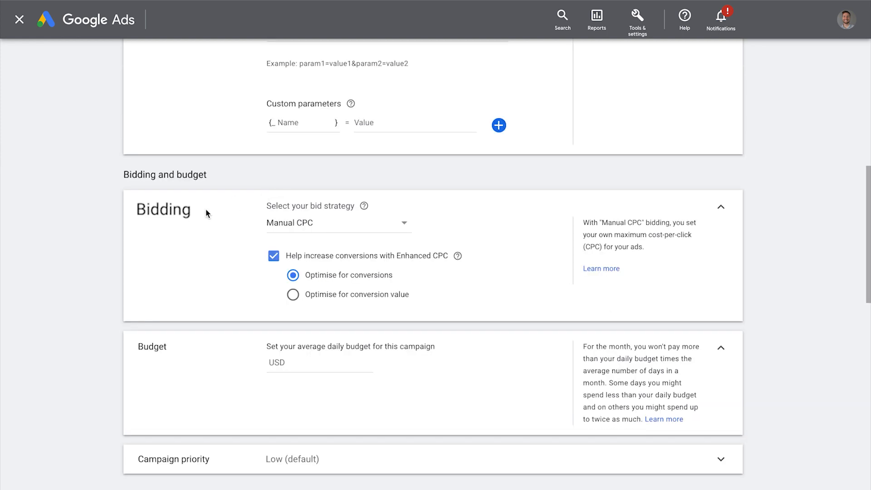
left_click(348, 229)
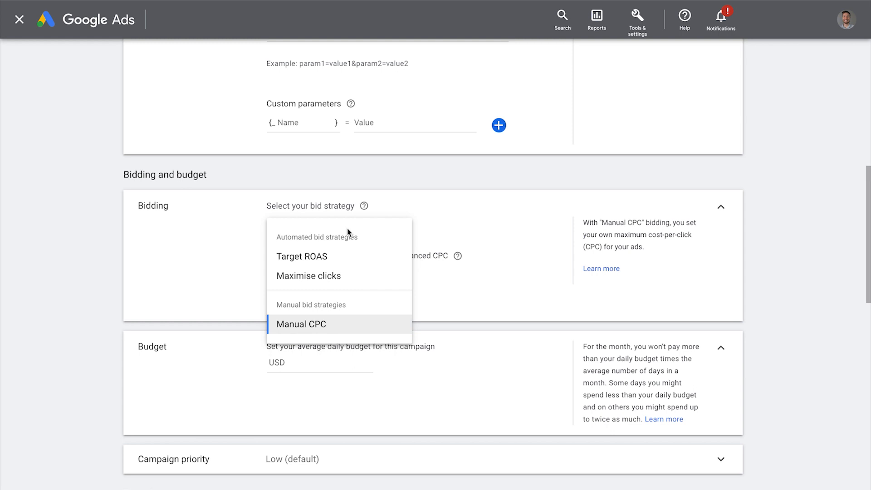
left_click(219, 275)
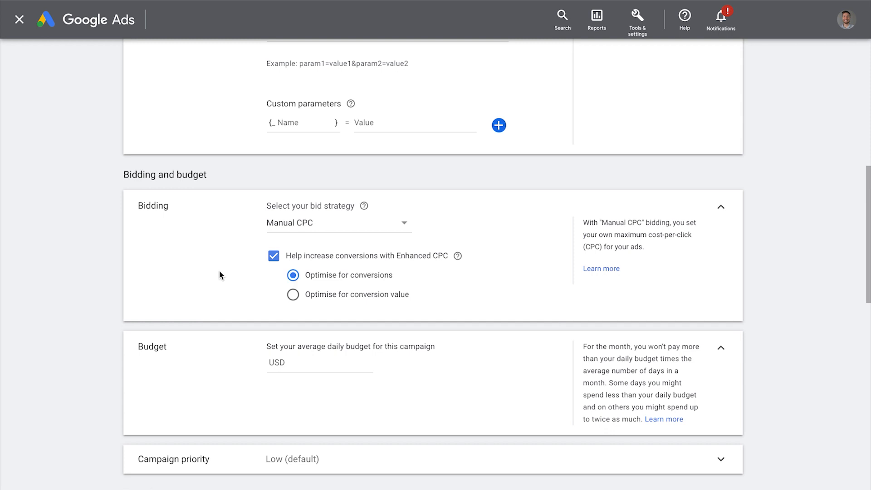
left_click(317, 225)
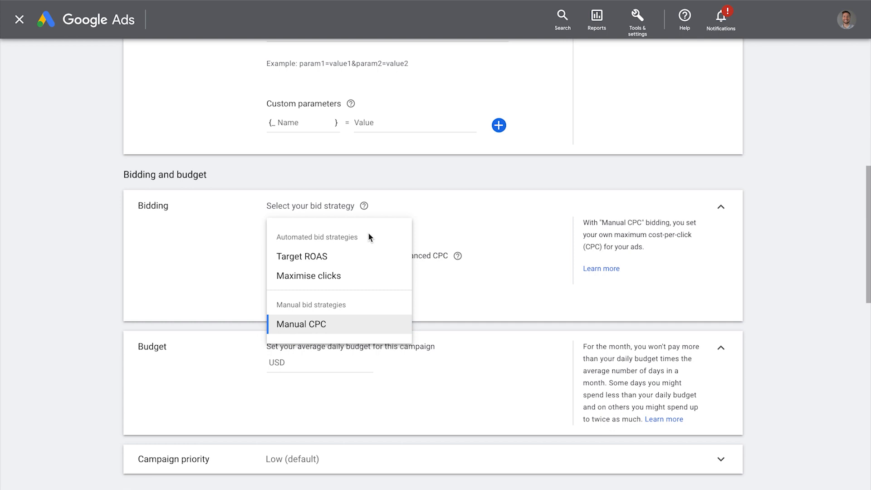
left_click(317, 328)
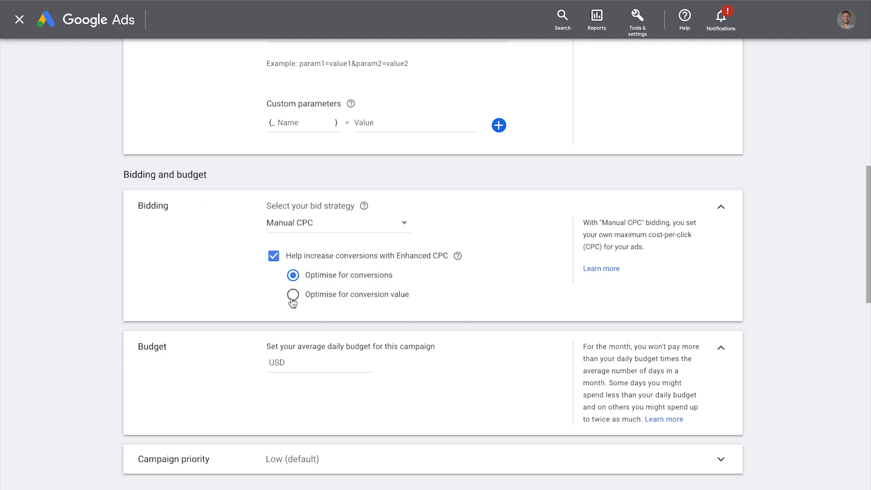
left_click(293, 298)
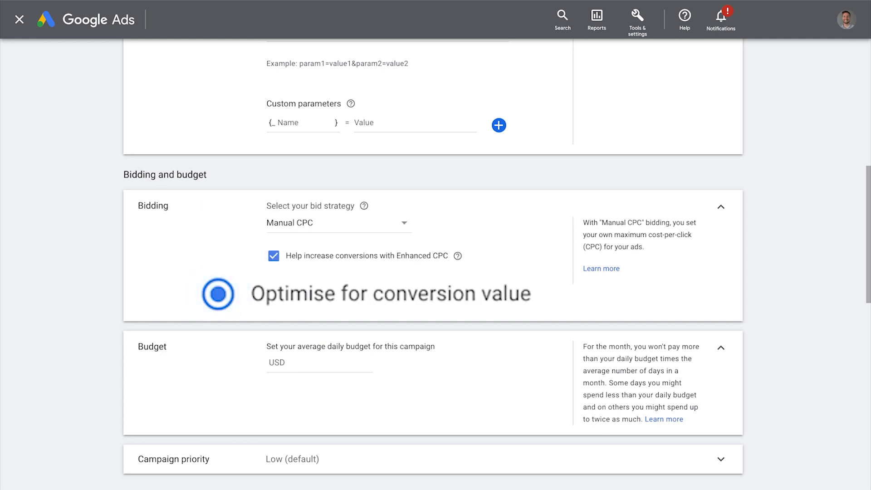
Set the campaign's average daily budget to USD 50.
scroll(202, 287, "down", 3)
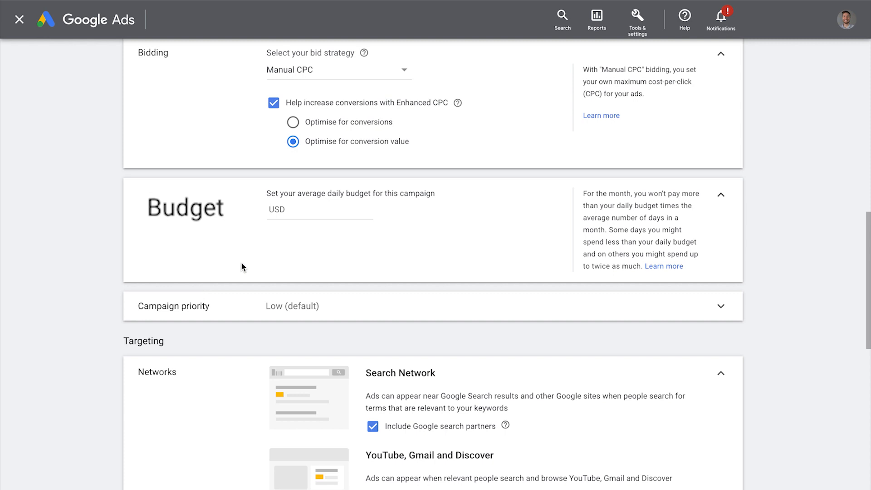
left_click(326, 211)
type("50")
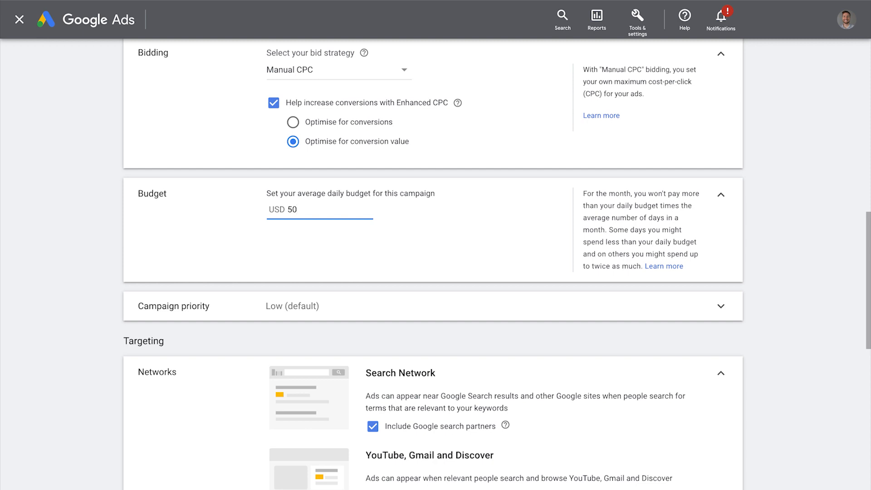
Open the campaign priority options, and exclude Google search partners and YouTube, Gmail and Discover from the networks.
left_click(374, 304)
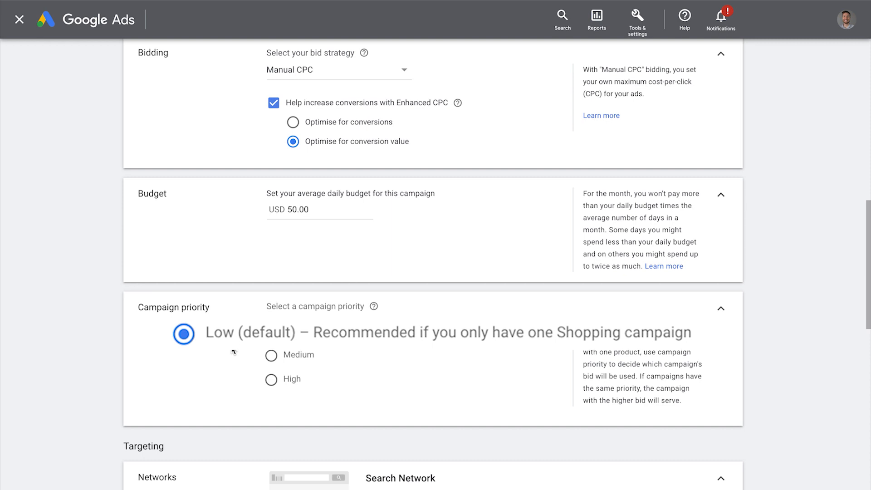
scroll(208, 299, "down", 5)
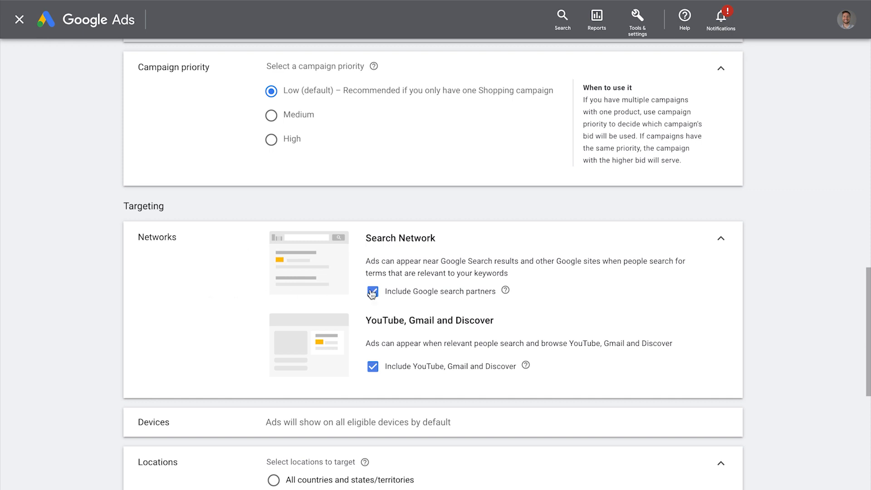
left_click(412, 293)
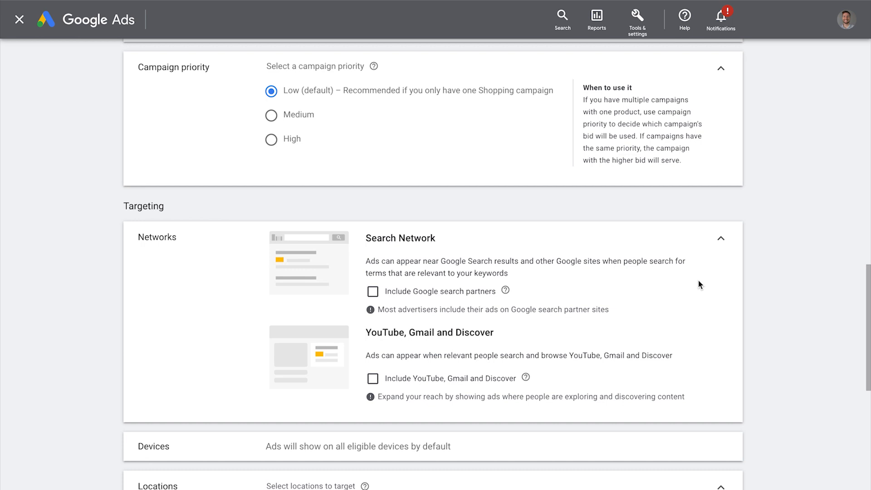
In the location options, set the target to Presence: People in or regularly in your targeted locations.
scroll(698, 284, "down", 2)
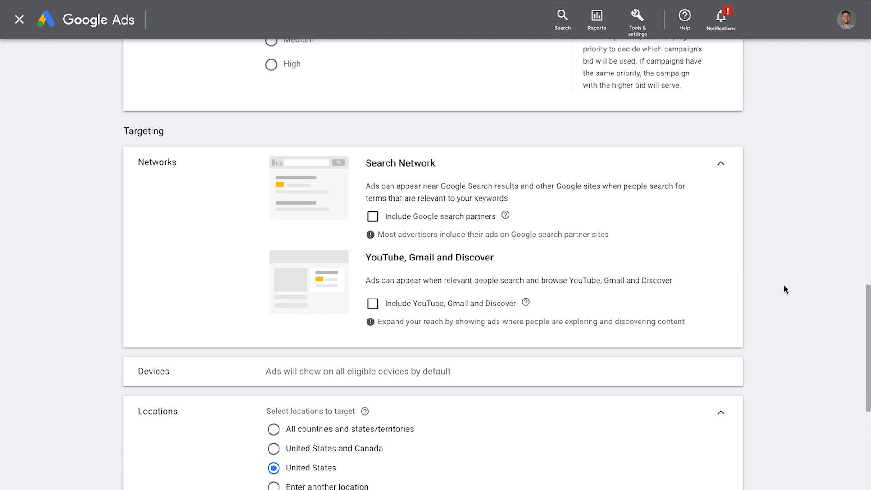
scroll(537, 350, "down", 2)
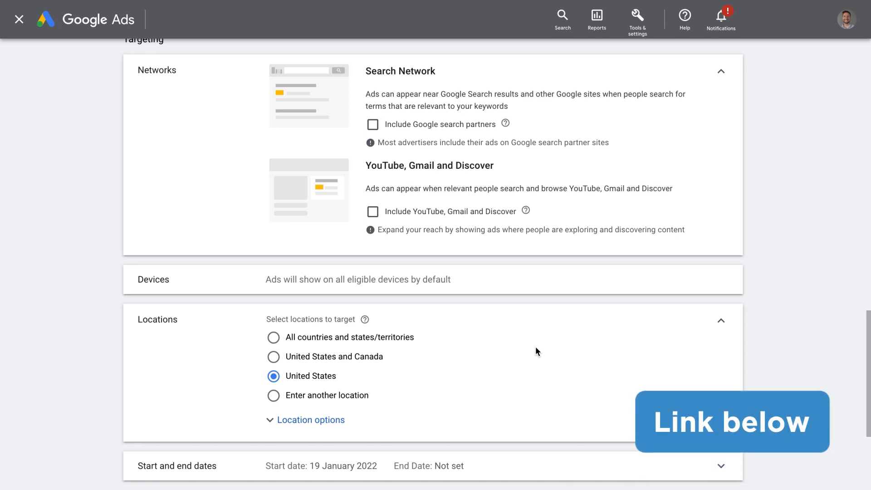
scroll(536, 352, "down", 2)
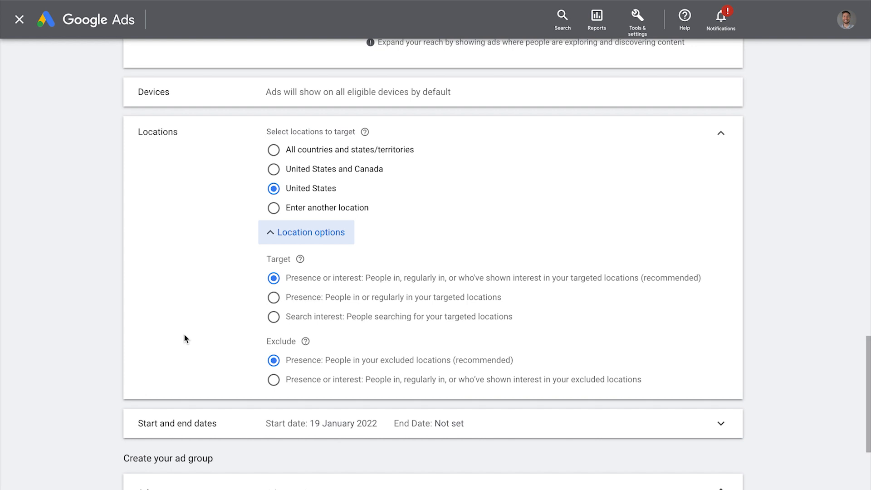
left_click(273, 298)
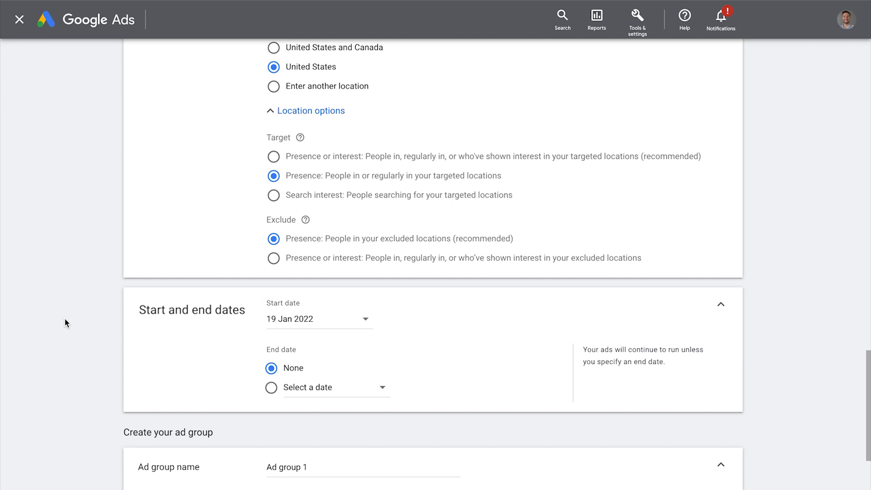
Name the ad group "Billford Wallets".
scroll(104, 324, "down", 3)
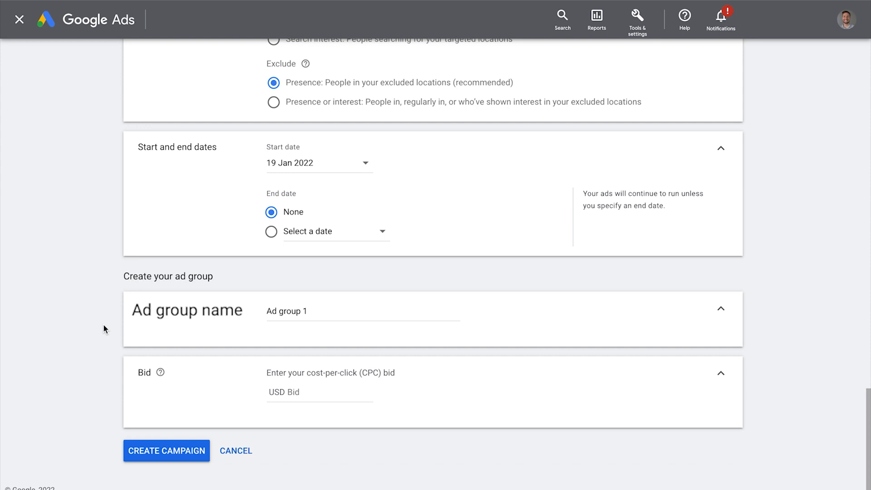
type("Billford Wallets")
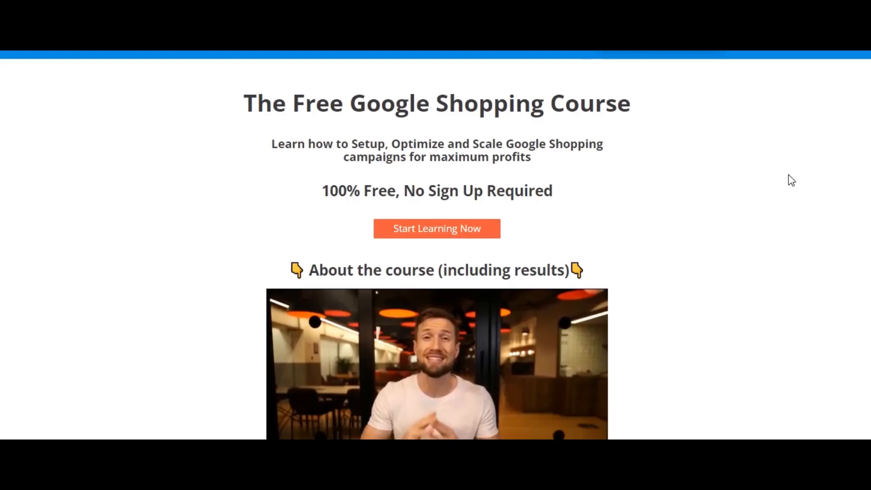
scroll(787, 179, "down", 7)
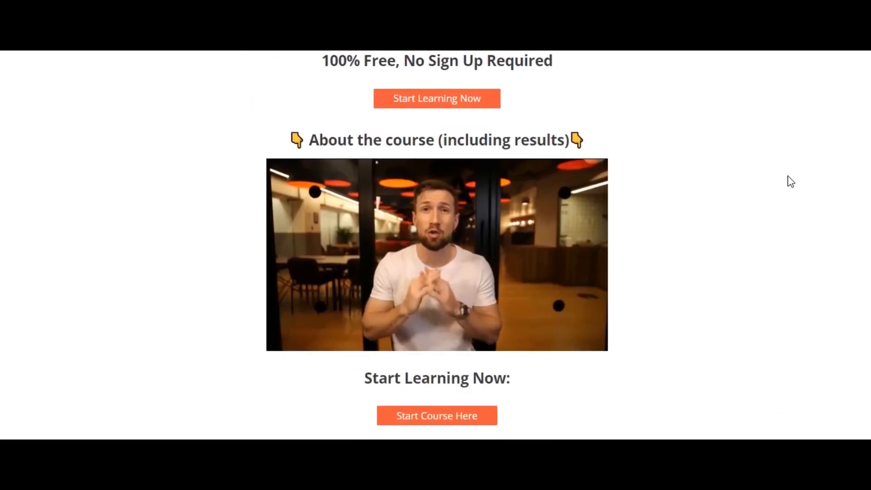
scroll(781, 193, "down", 6)
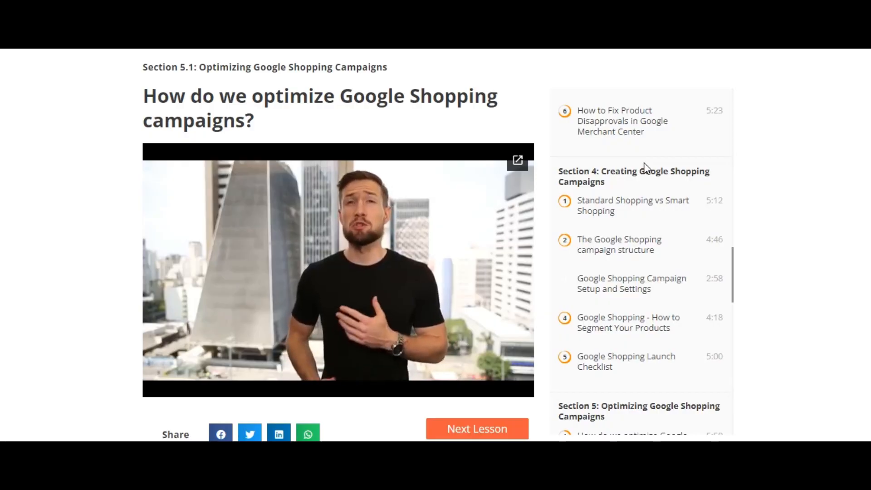
scroll(645, 168, "down", 4)
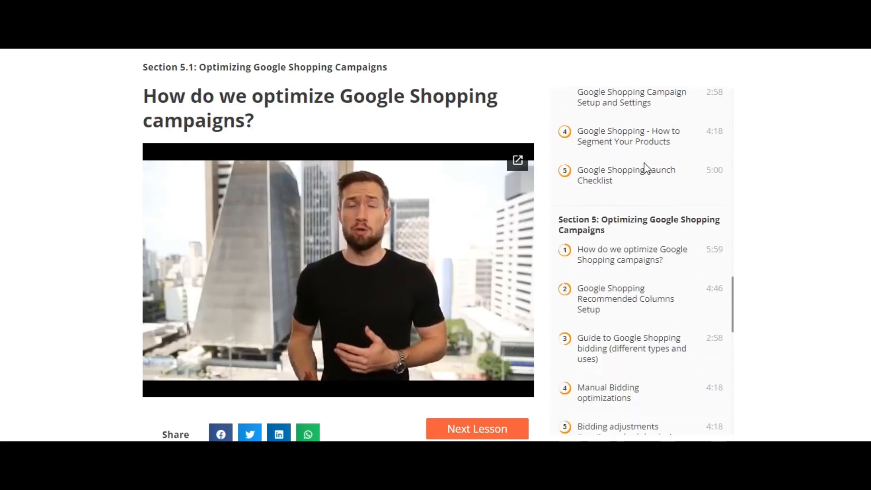
scroll(645, 168, "down", 2)
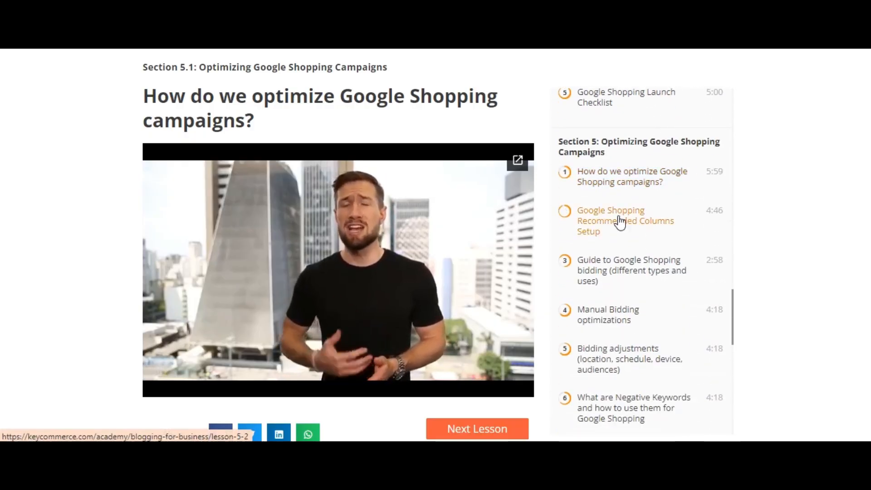